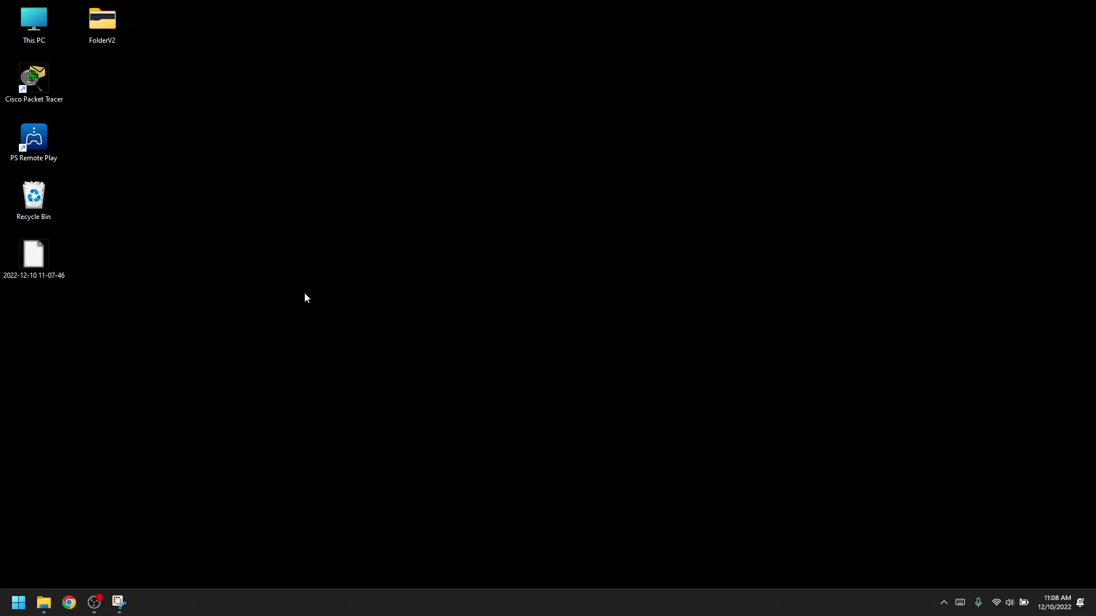
Open Device Manager from Win+X, expand and collapse Keyboards, then show the ELAN reference screenshot.
right_click(18, 602)
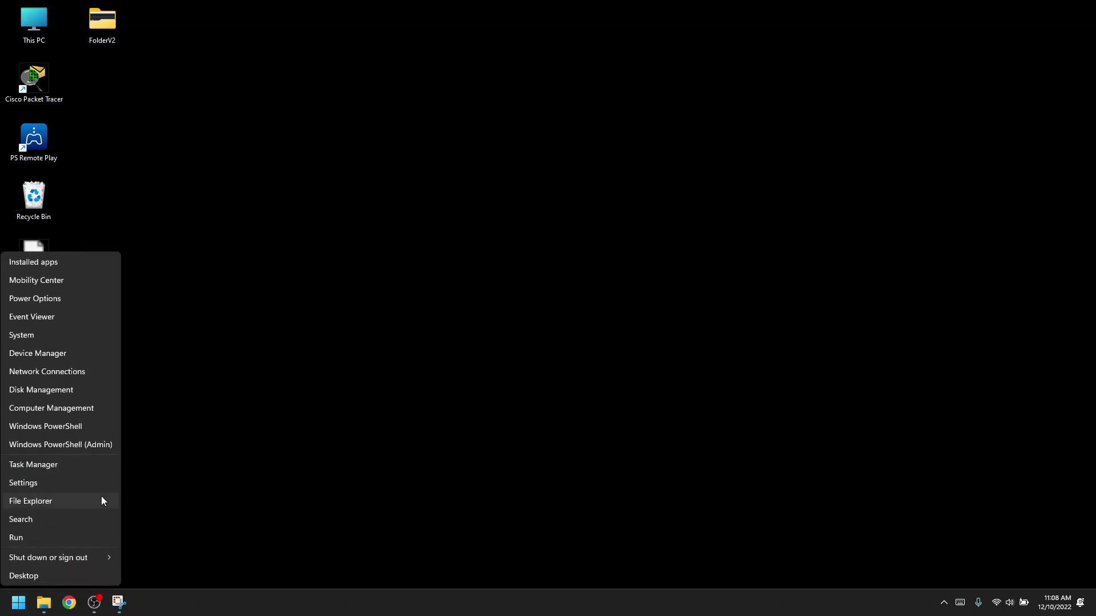
click(75, 352)
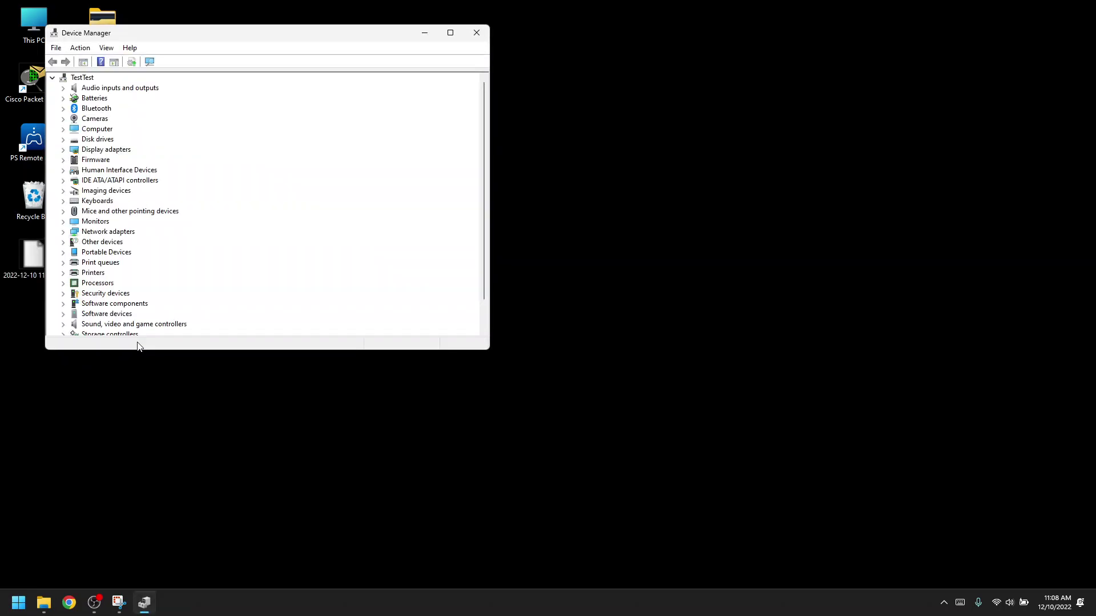
click(63, 202)
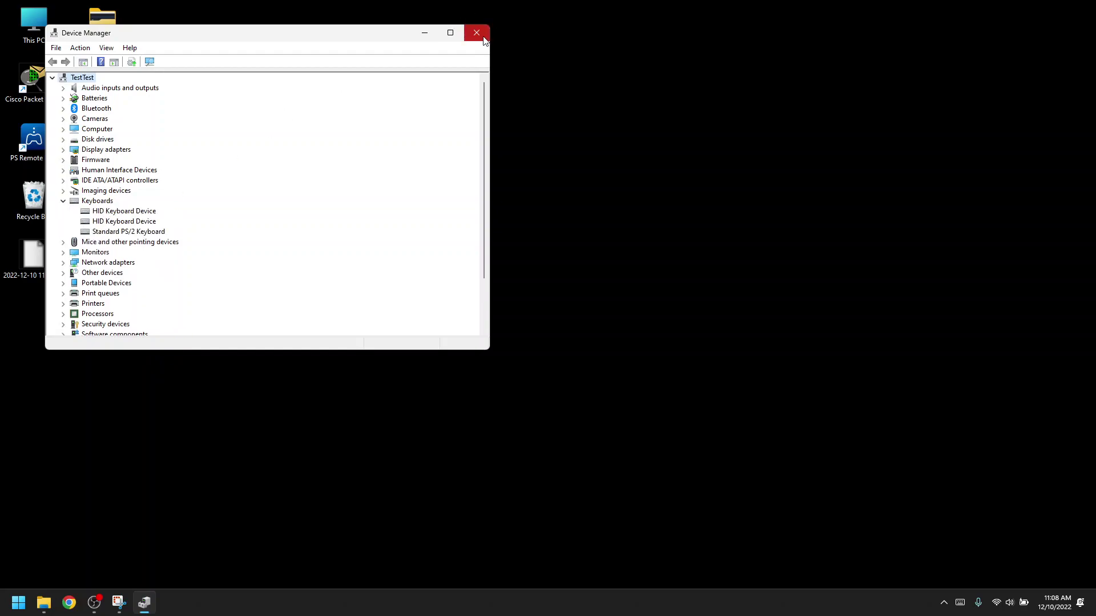
click(62, 202)
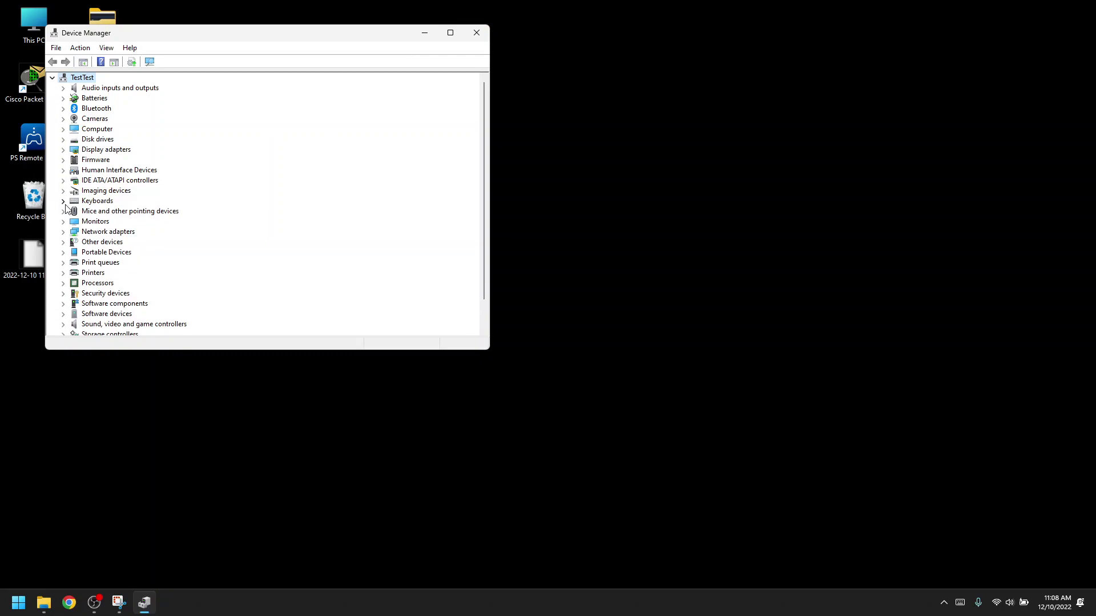
click(117, 602)
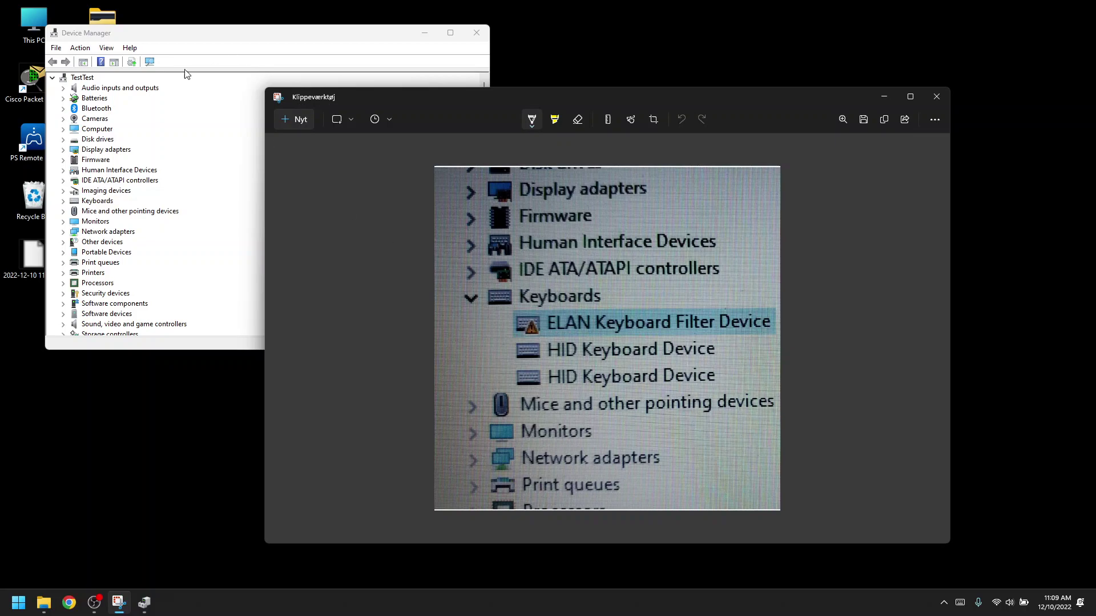
Open the Win+X shortcut menu and dismiss it without choosing anything.
right_click(18, 603)
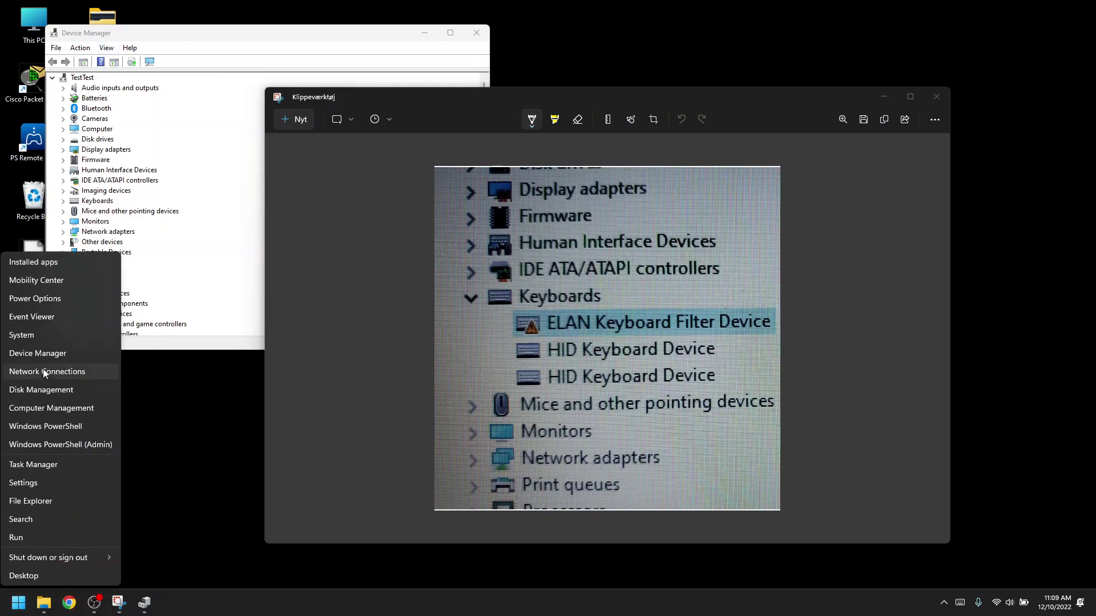
click(164, 403)
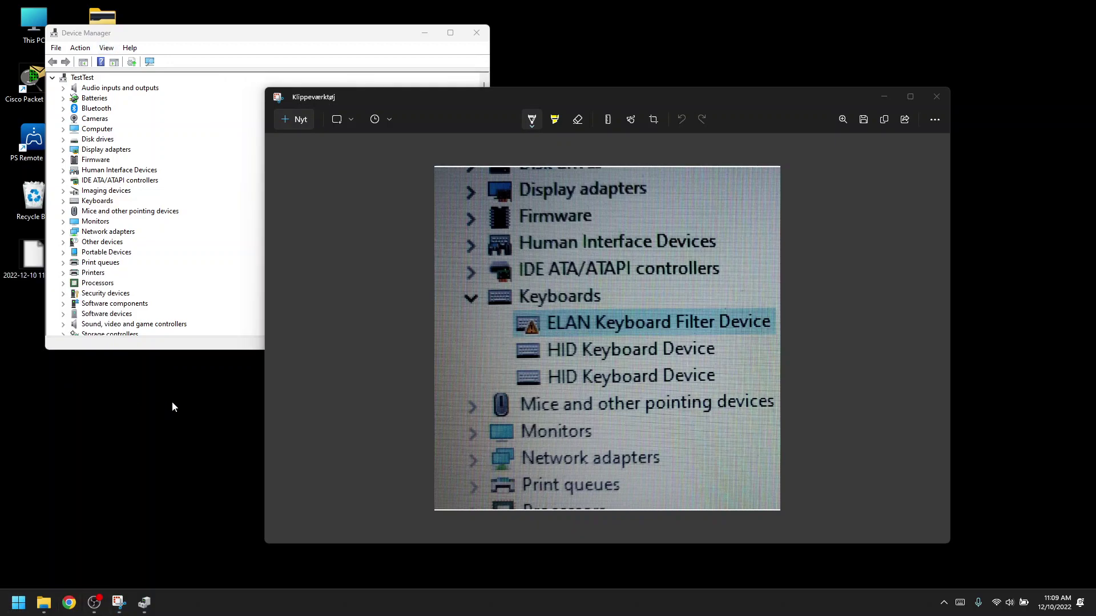
mouse_move(608, 338)
scroll(689, 329, up, 2)
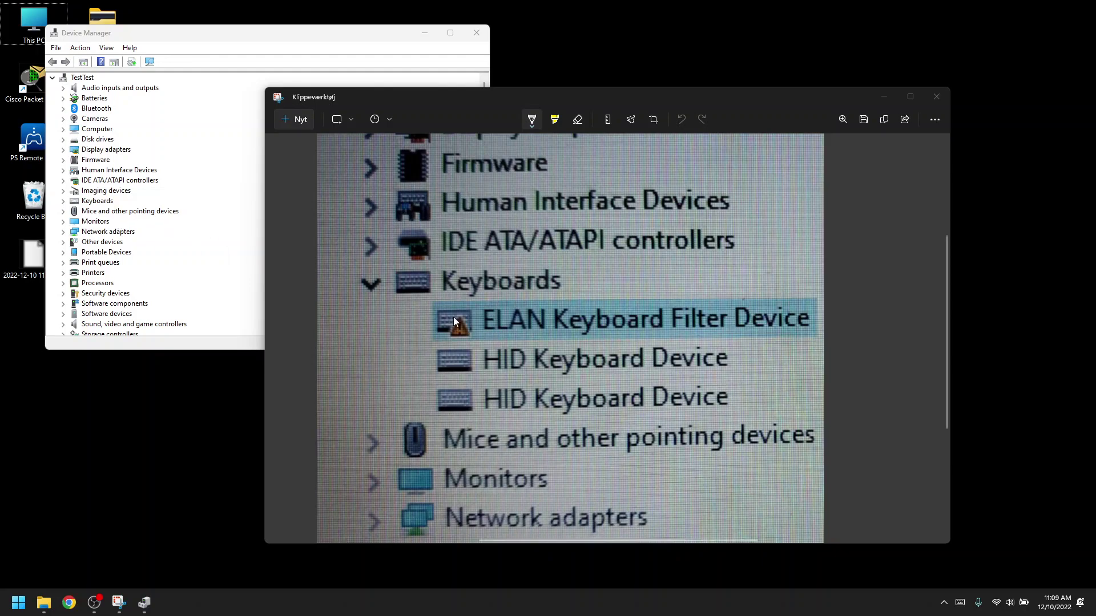
Request uninstalling the first HID Keyboard Device under Keyboards, then cancel the warning.
click(63, 202)
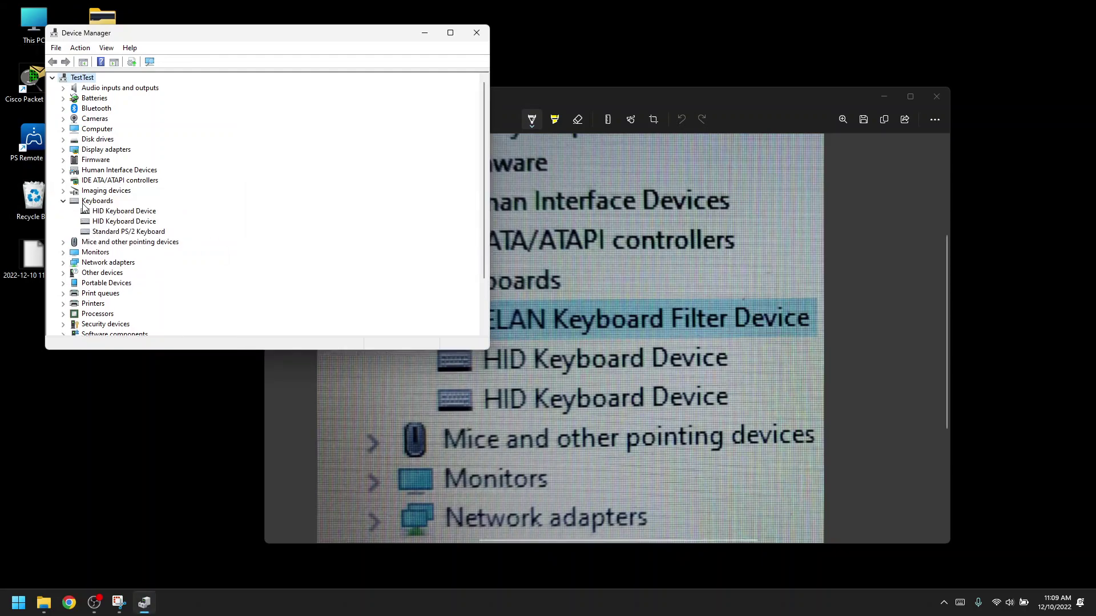
right_click(127, 211)
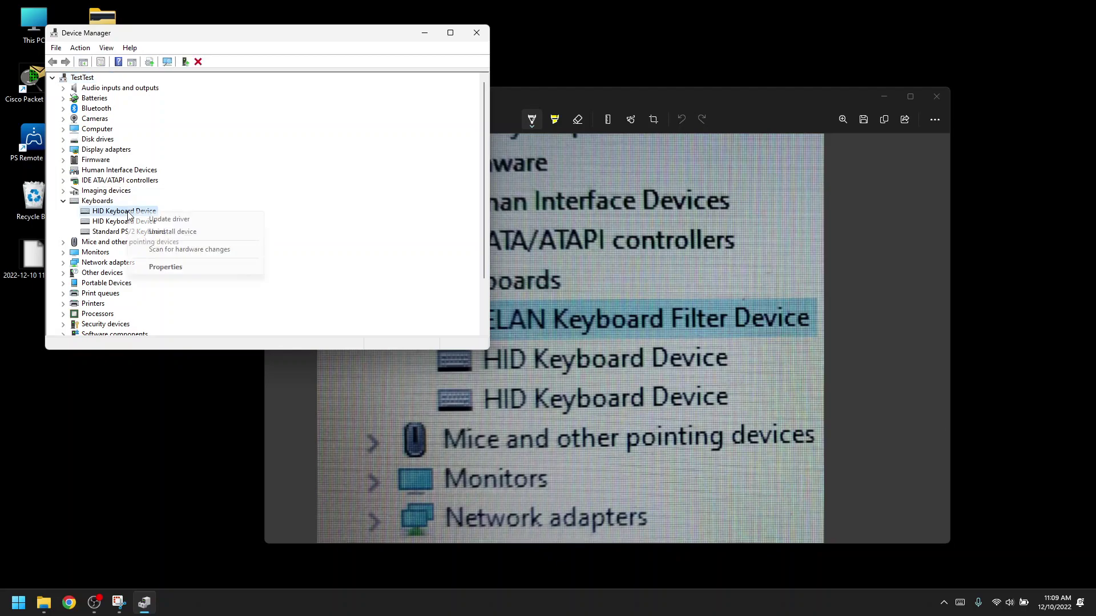
click(189, 234)
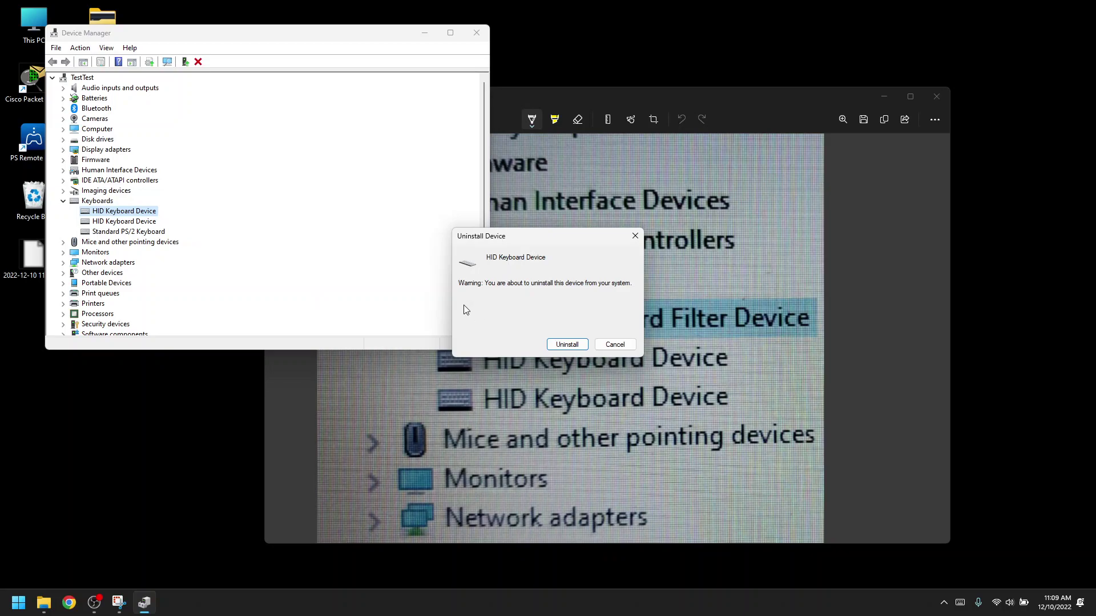
click(615, 345)
Close the Device Manager window with its X button.
click(475, 34)
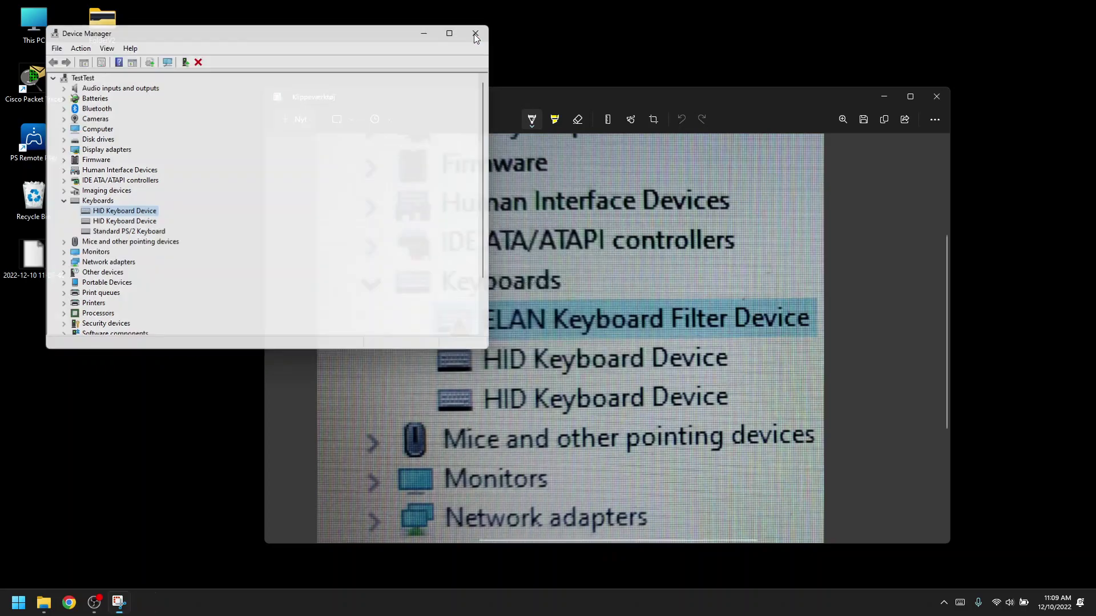